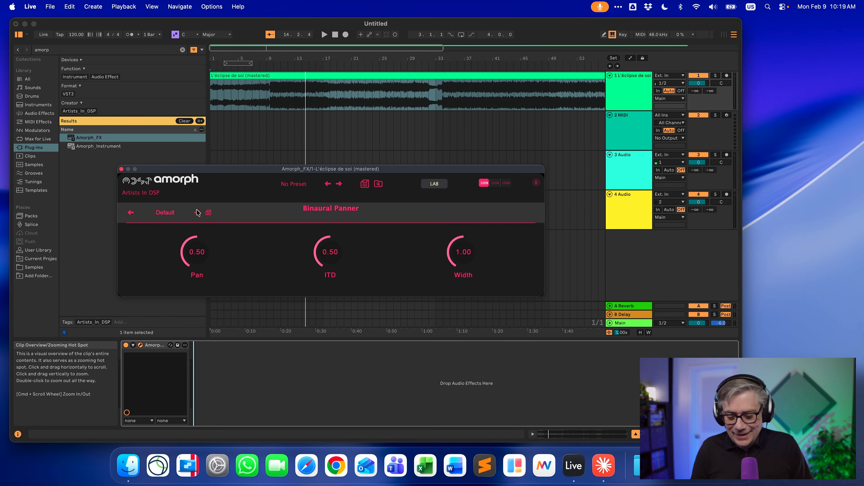
Start playback and audition the Binaural Panner by turning its Pan, ITD and Width knobs
key(space)
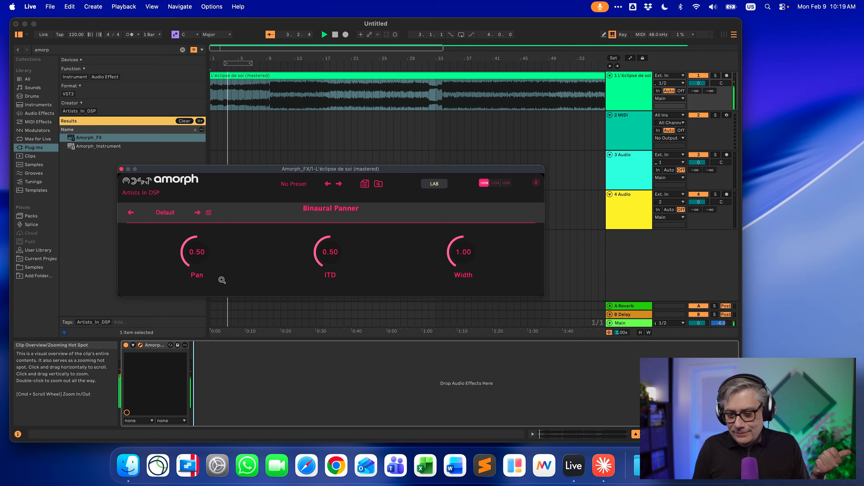
drag(208, 271, 247, 191)
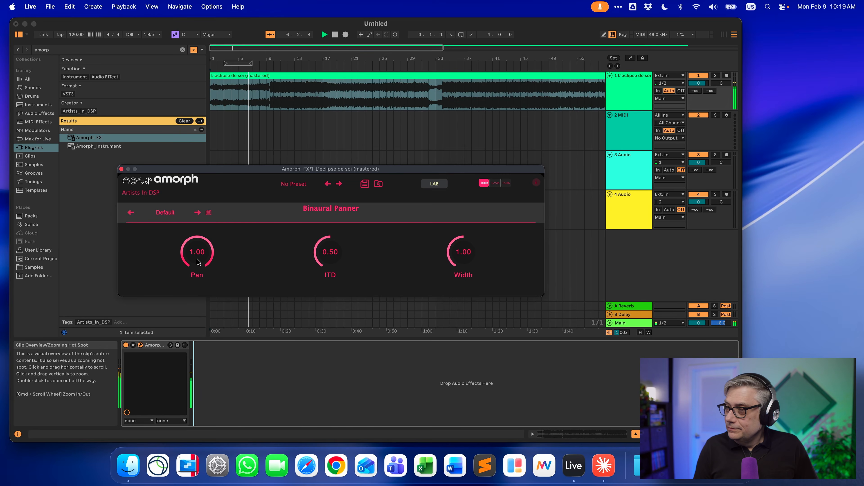
drag(198, 262, 183, 348)
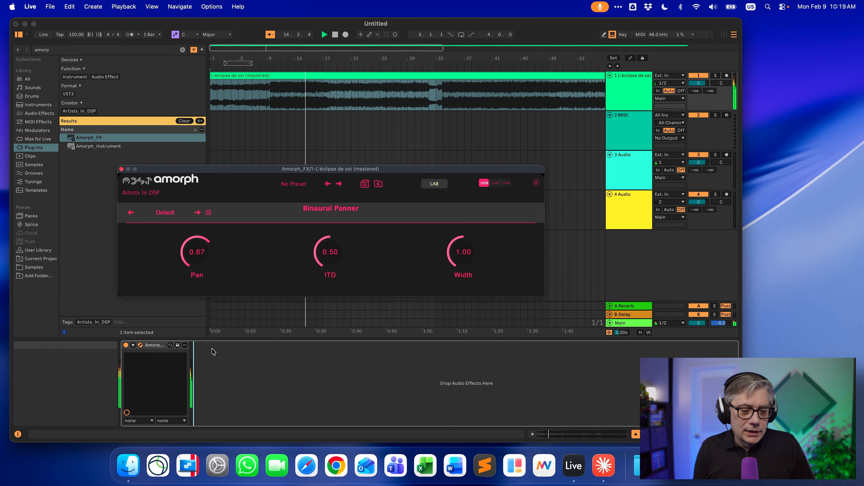
drag(200, 258, 227, 236)
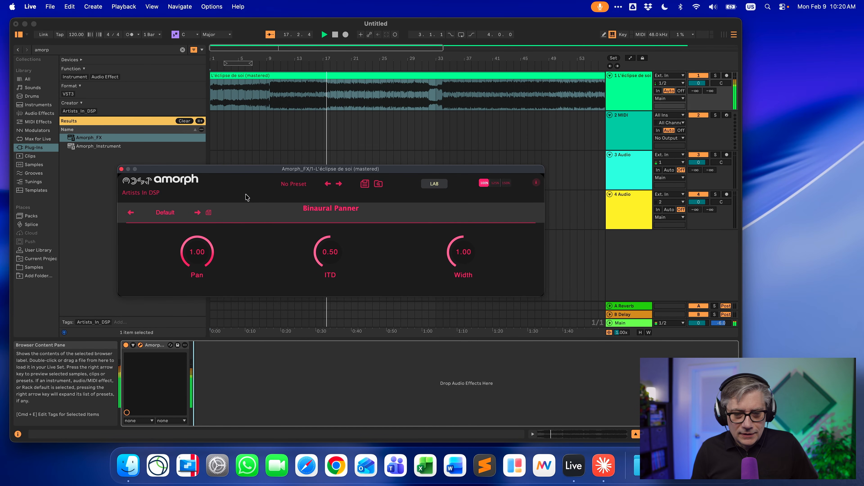
drag(346, 256, 343, 222)
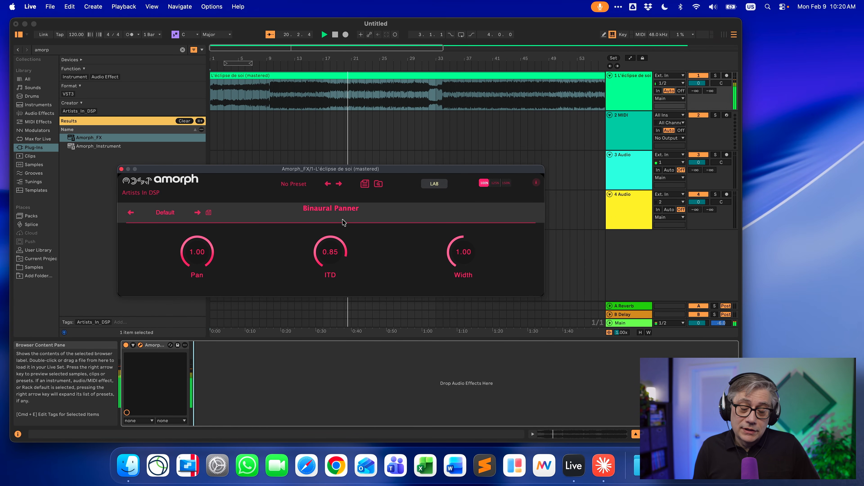
drag(333, 252, 314, 297)
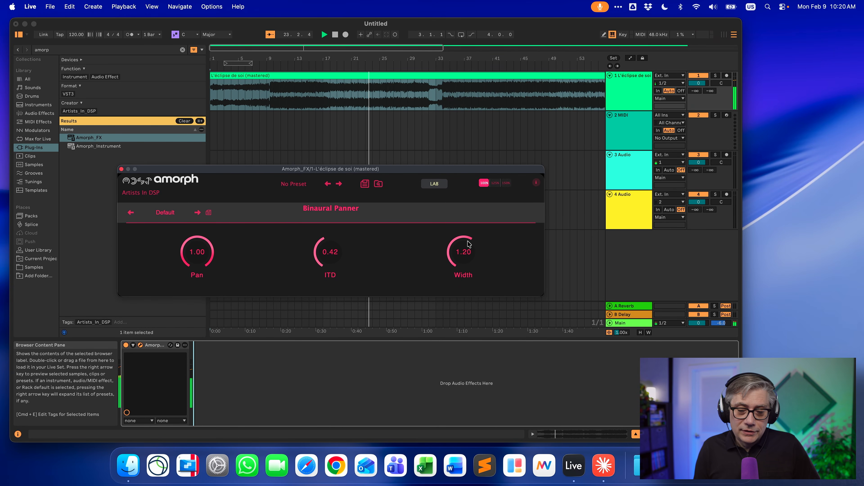
drag(463, 257, 461, 291)
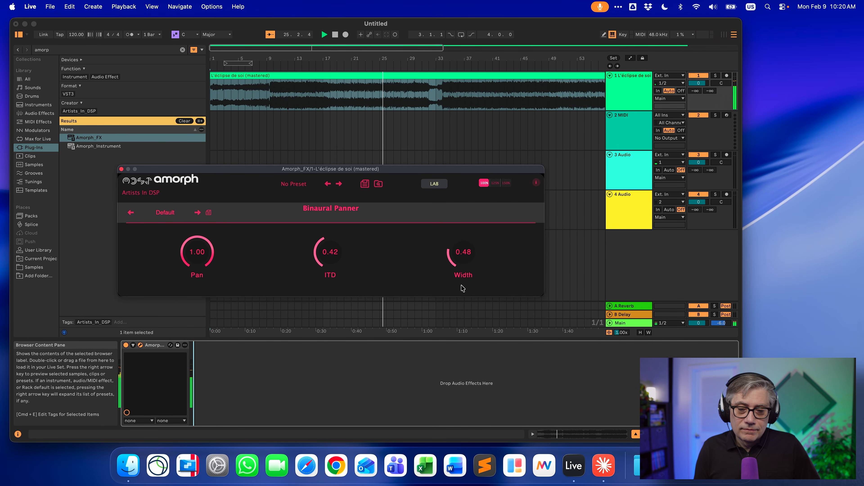
drag(332, 247, 342, 226)
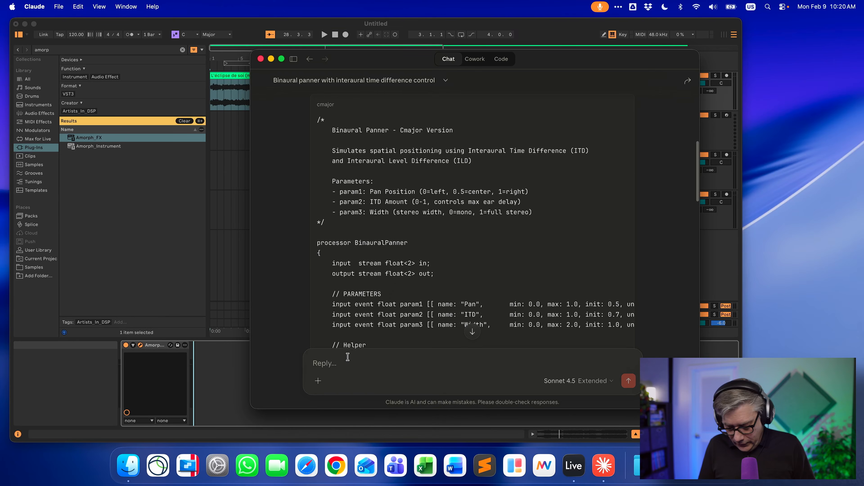
Switch to Claude and send a request that the pan knob go from 0 as left to 1 as right panned
text(T)
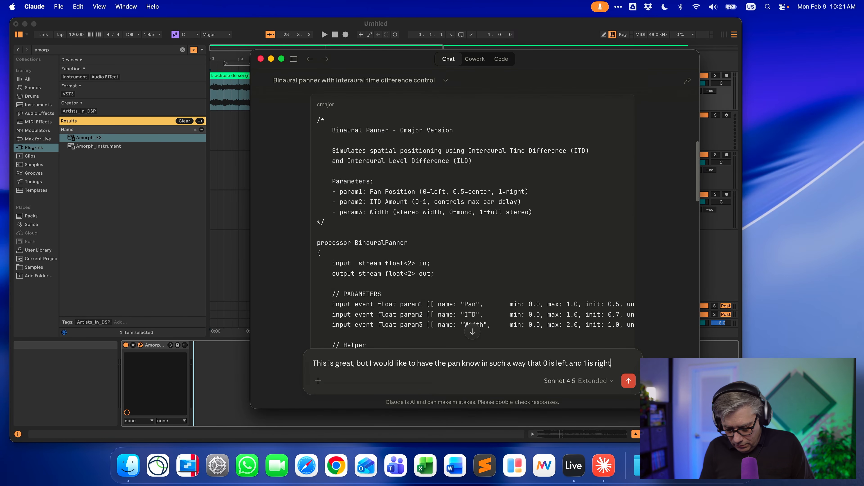
text(ed.)
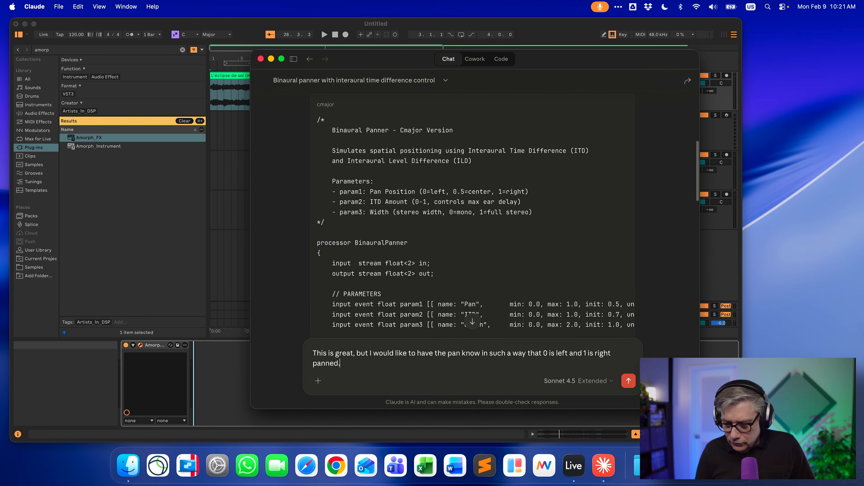
click(628, 381)
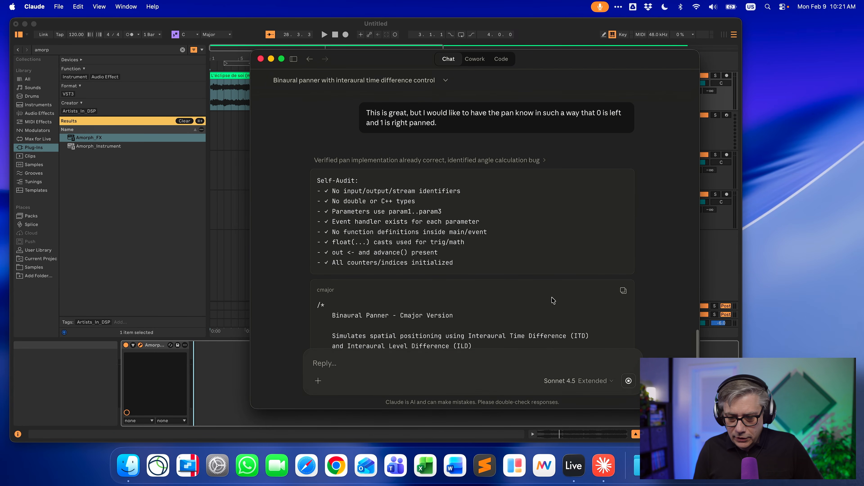
Open the plugin's Lab code editor, cut all existing code, and set Parameters to Auto from Code (AI decides)
scroll(565, 290, down, 7)
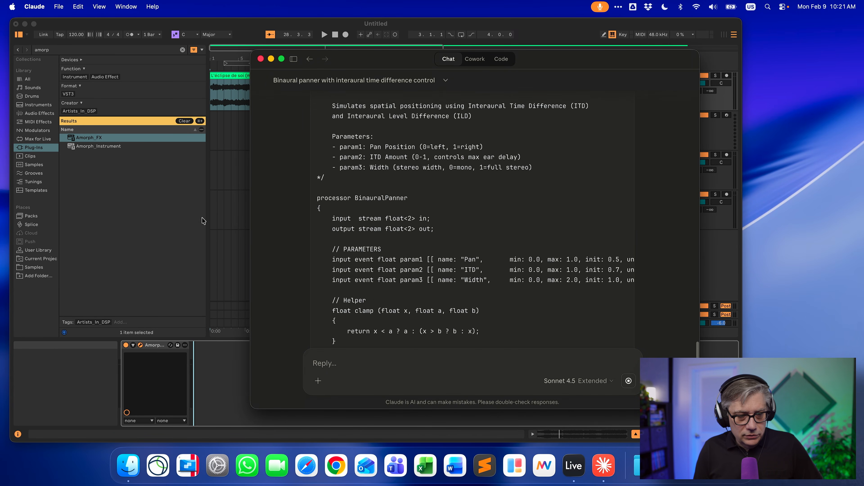
click(162, 347)
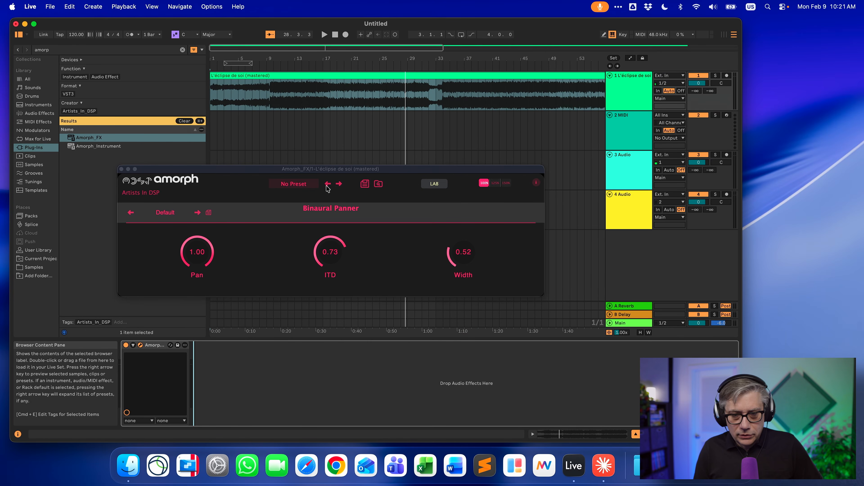
click(435, 186)
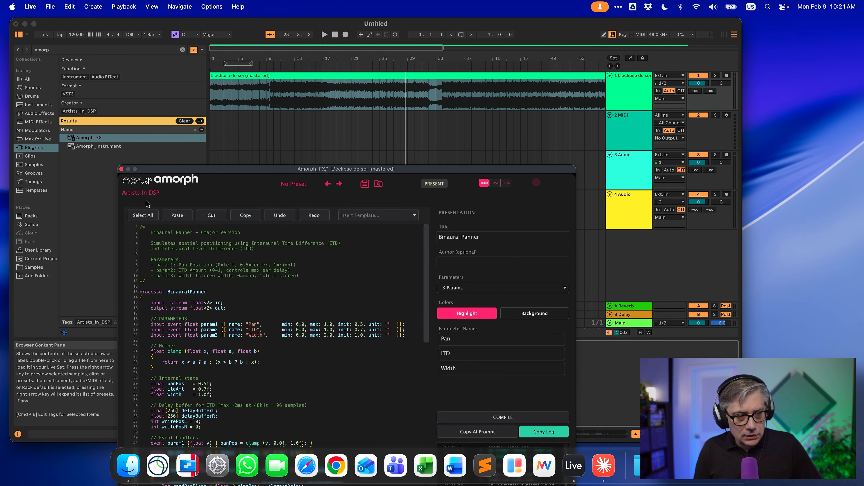
drag(224, 172, 191, 105)
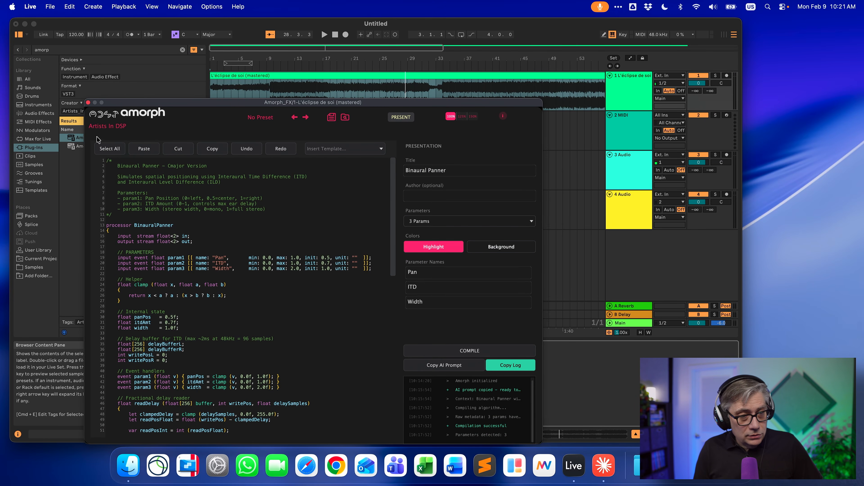
click(107, 149)
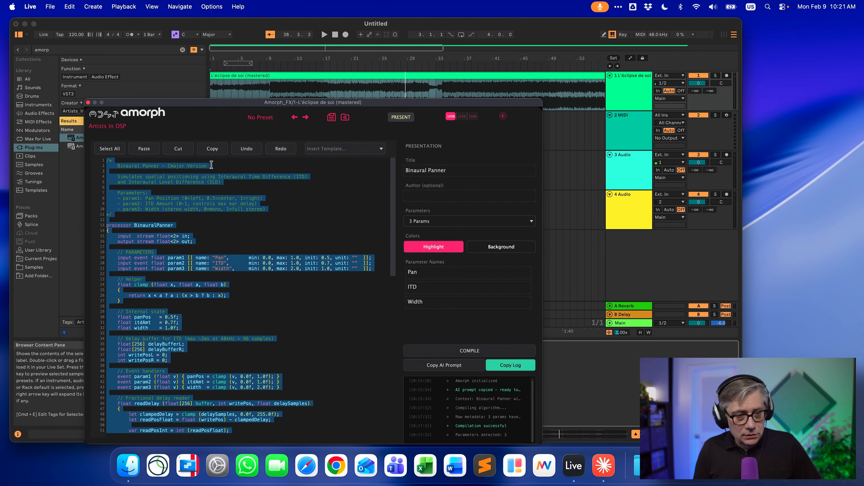
click(176, 150)
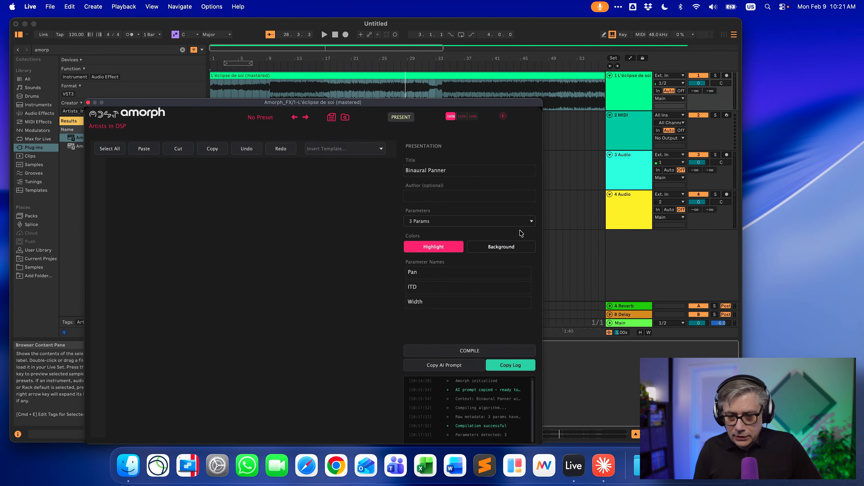
click(502, 222)
click(474, 186)
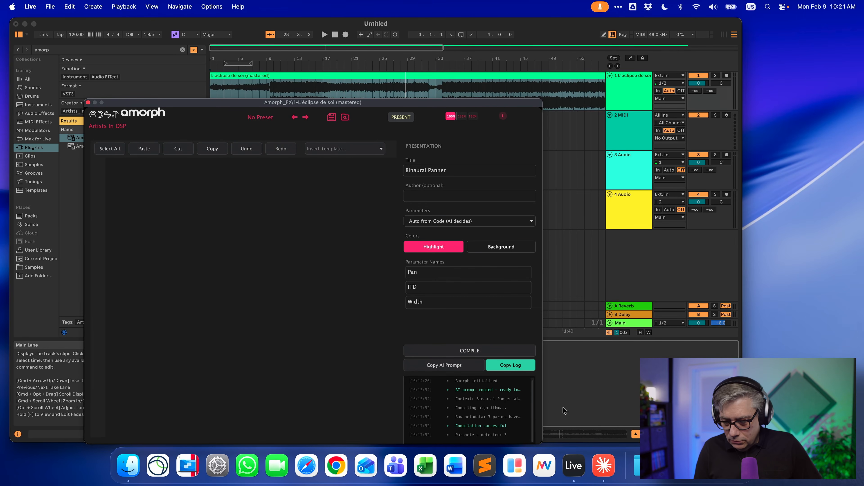
Copy the revised Cmajor code from Claude, paste it into the Lab editor and compile it
click(603, 466)
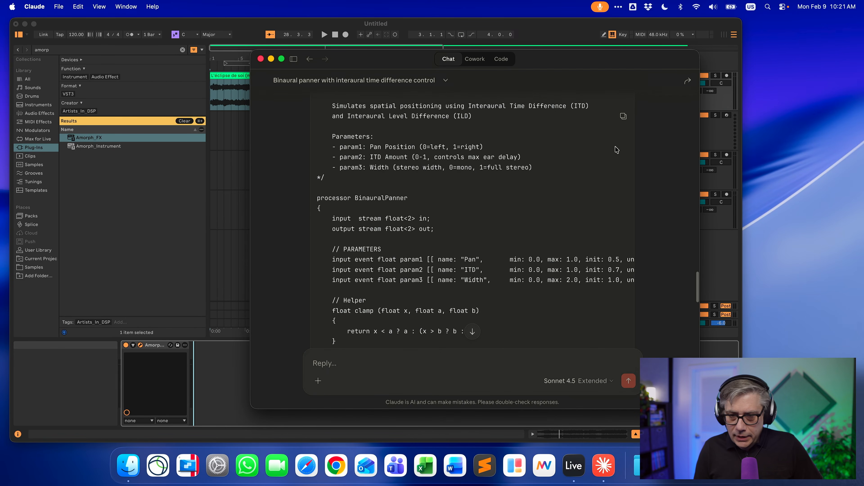
click(623, 117)
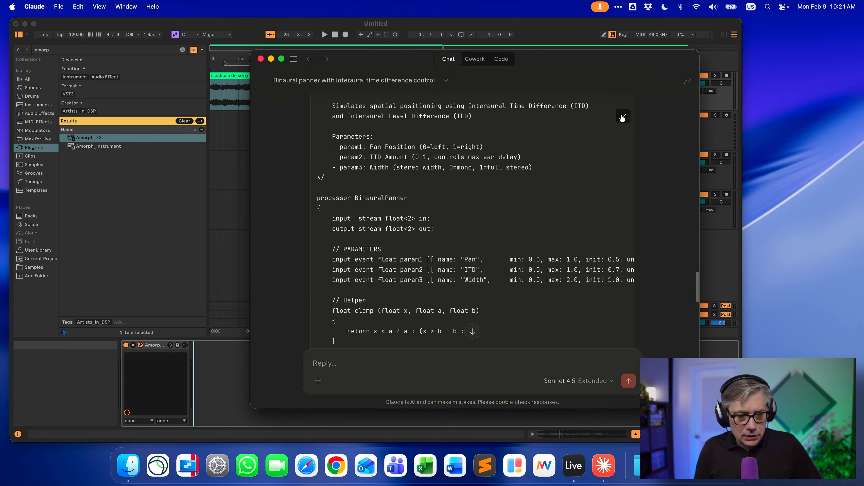
click(223, 371)
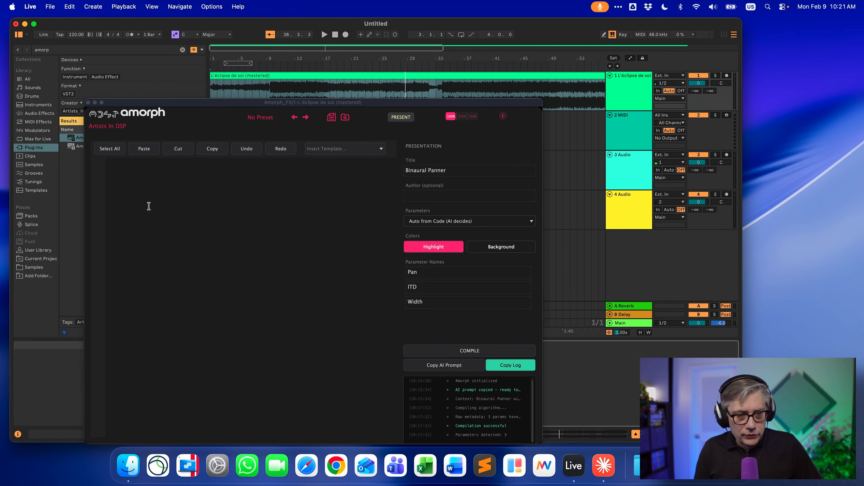
click(144, 149)
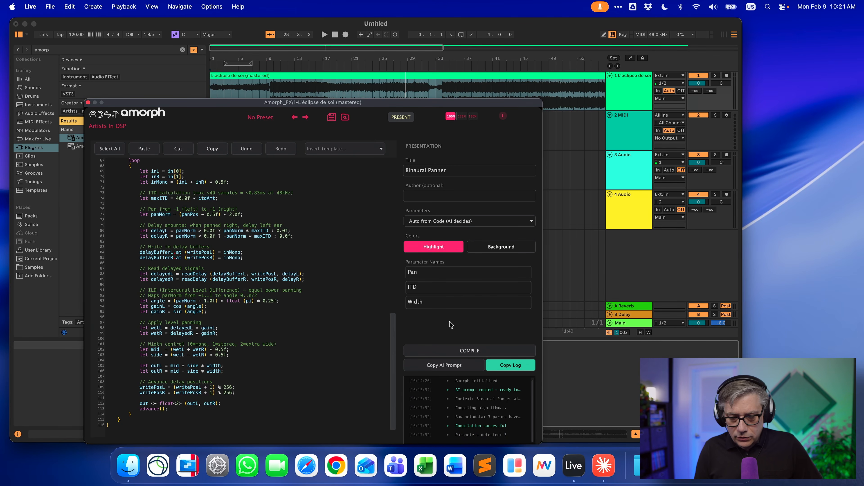
click(468, 352)
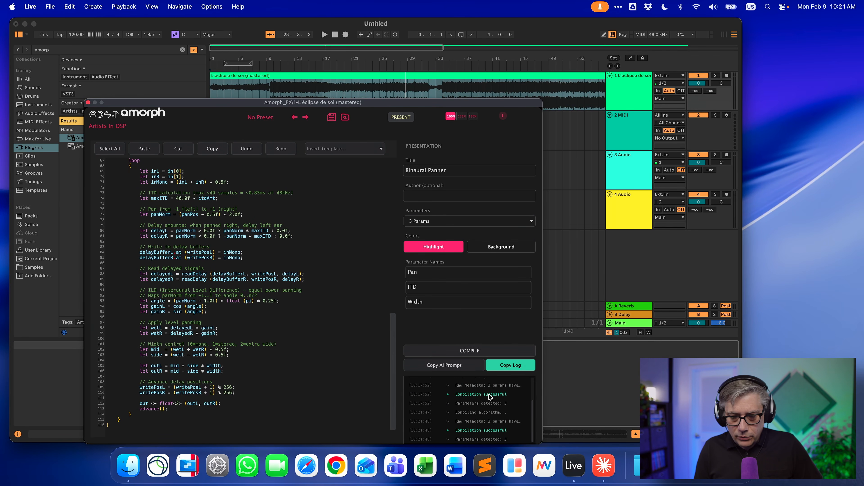
Return to the presentation view, restart playback further into the song, and audition the Pan, ITD and Width knobs
click(401, 117)
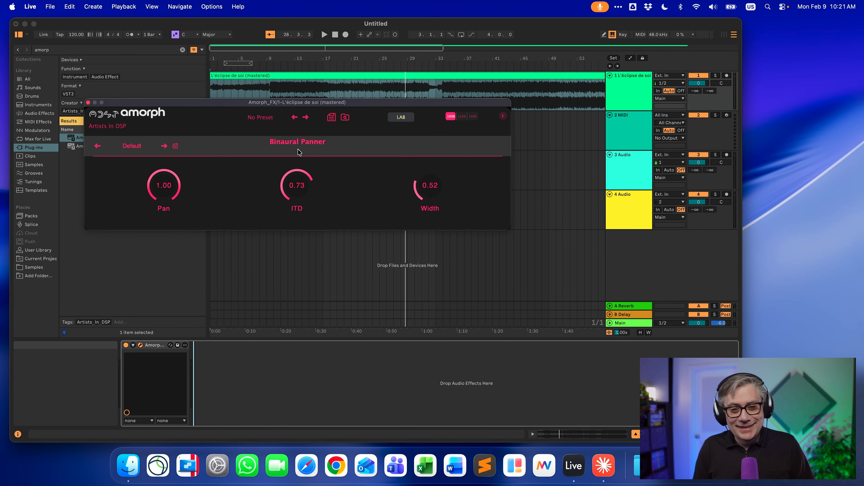
click(451, 62)
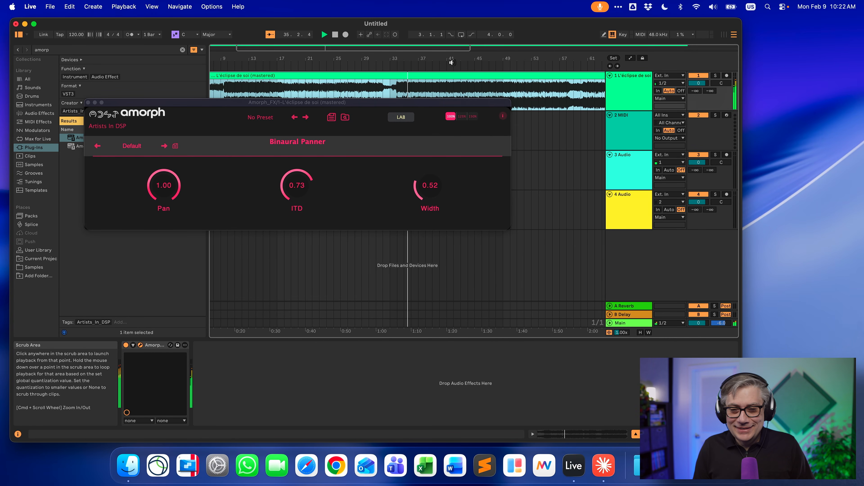
drag(157, 186, 110, 333)
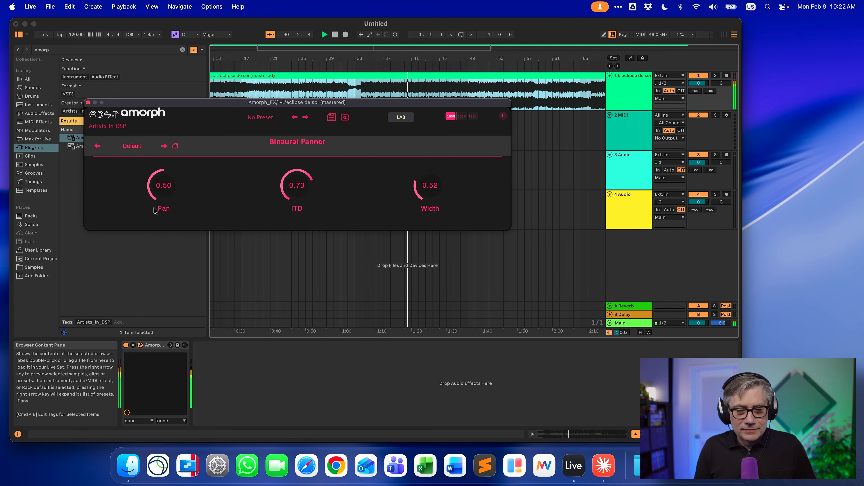
drag(175, 188, 176, 184)
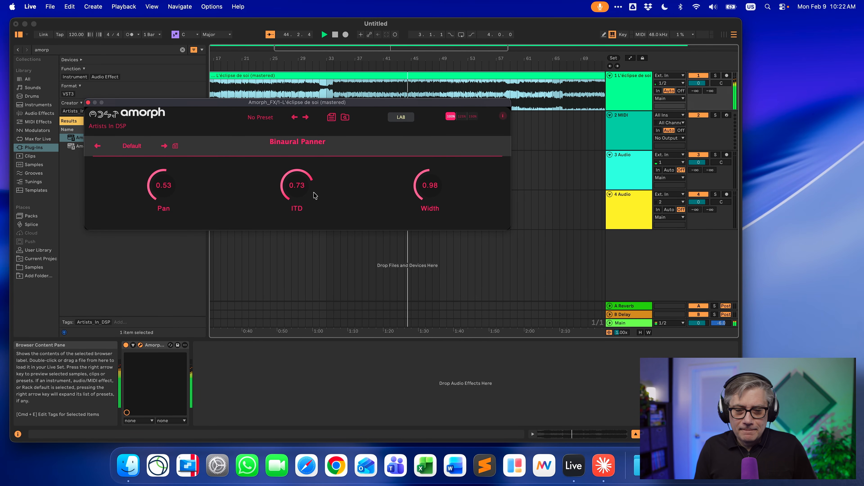
drag(297, 185, 312, 206)
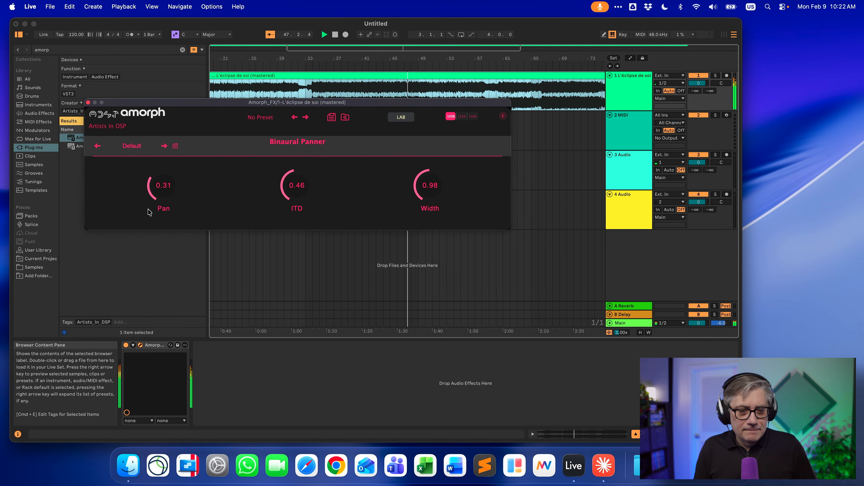
drag(163, 183, 174, 170)
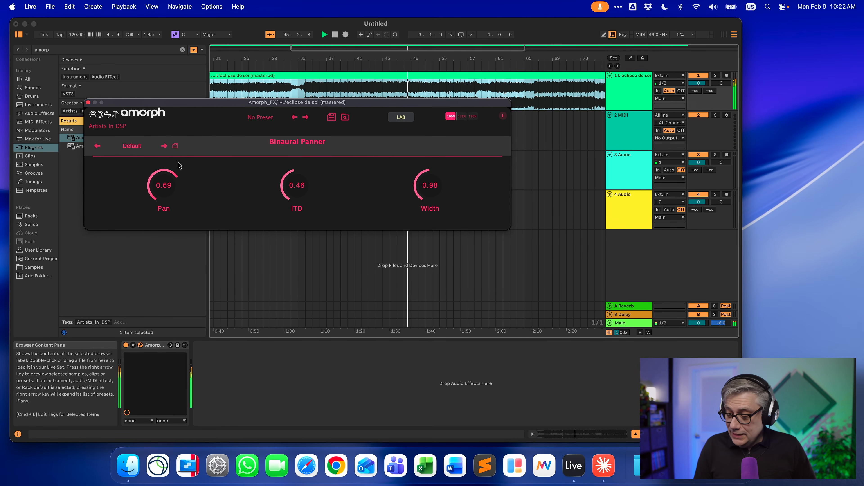